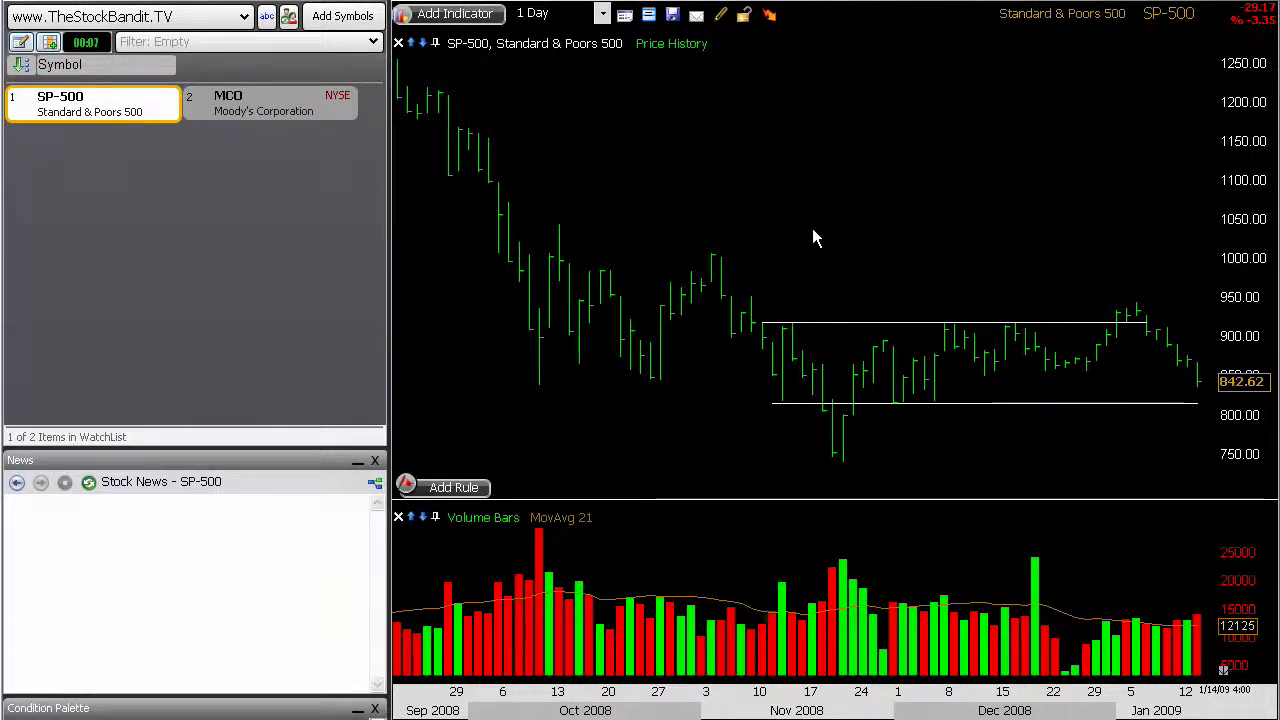
# Draw a red freehand line through the middle of the S&P 500's white support/resistance range.
pyautogui.moveTo(774, 355)
pyautogui.mouseDown()
pyautogui.moveTo(1198, 370)
pyautogui.moveTo(1132, 444)
pyautogui.mouseUp()
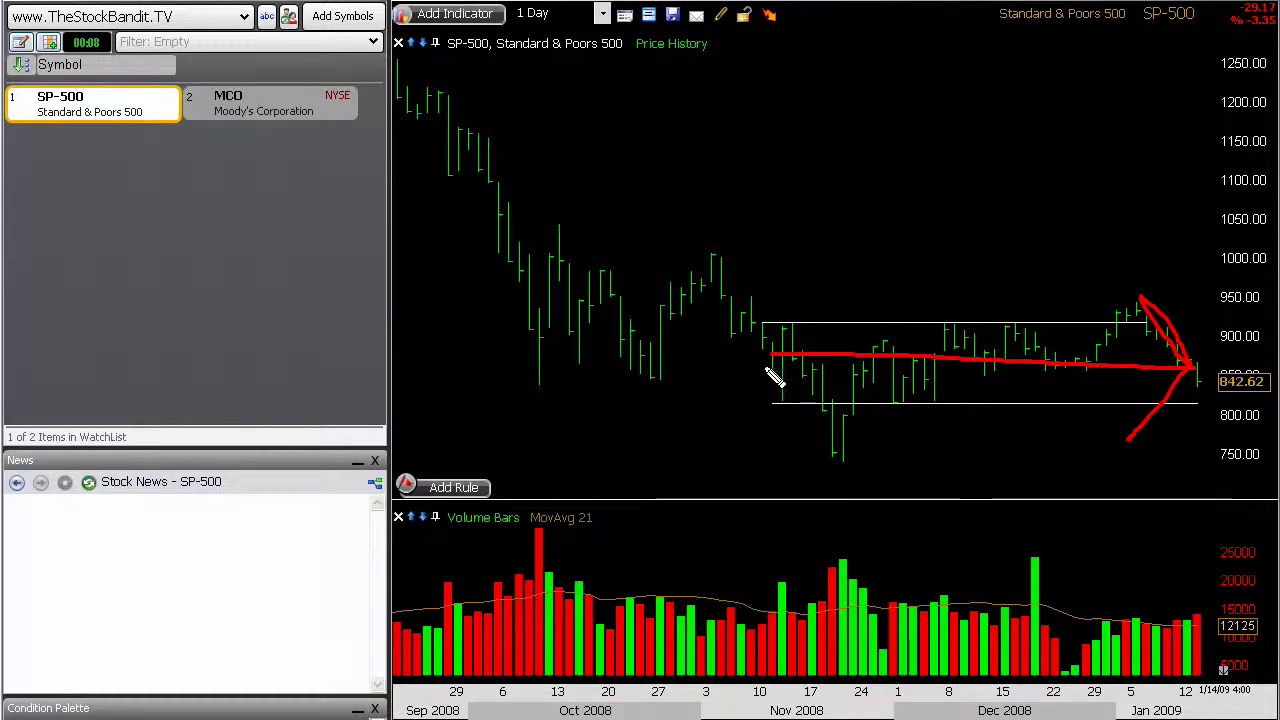
# Mark the latest S&P price near 842.62 with a red arrow and X, then clear the pen marks.
pyautogui.moveTo(765, 366)
pyautogui.mouseDown()
pyautogui.moveTo(790, 393)
pyautogui.moveTo(757, 382)
pyautogui.mouseUp()
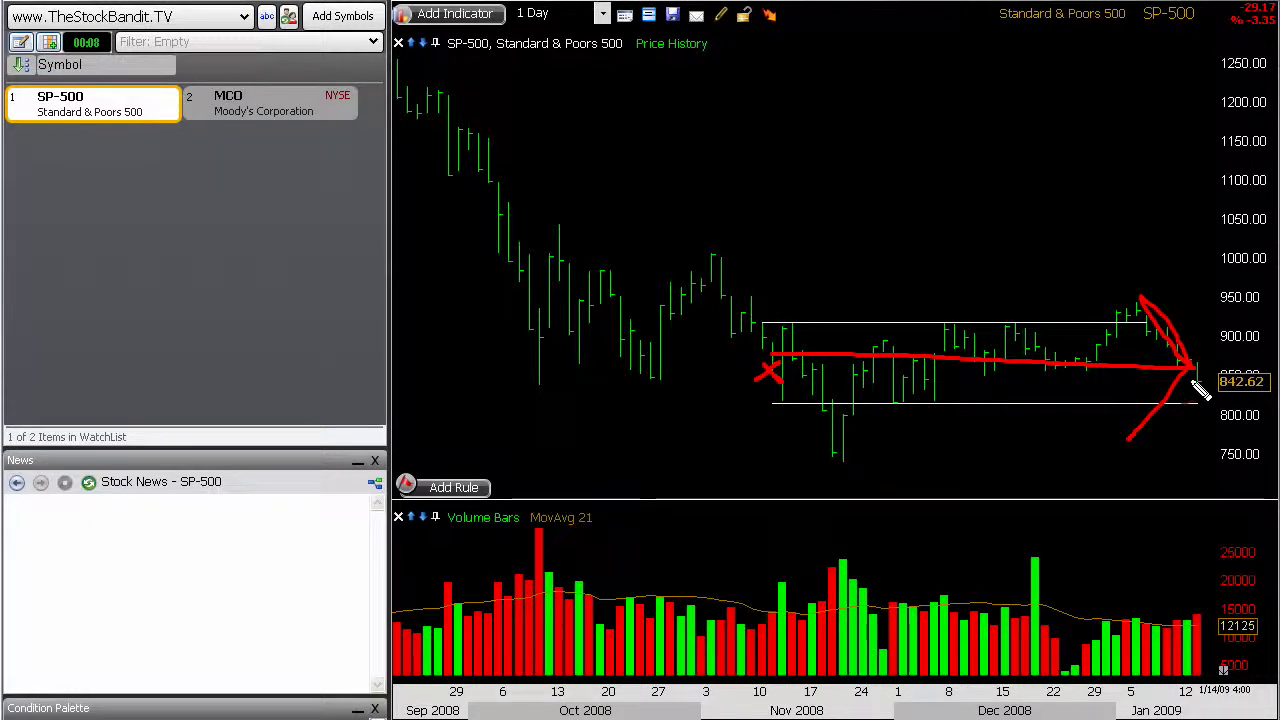
pyautogui.moveTo(1188, 375)
pyautogui.mouseDown()
pyautogui.moveTo(1203, 392)
pyautogui.moveTo(1187, 392)
pyautogui.mouseUp()
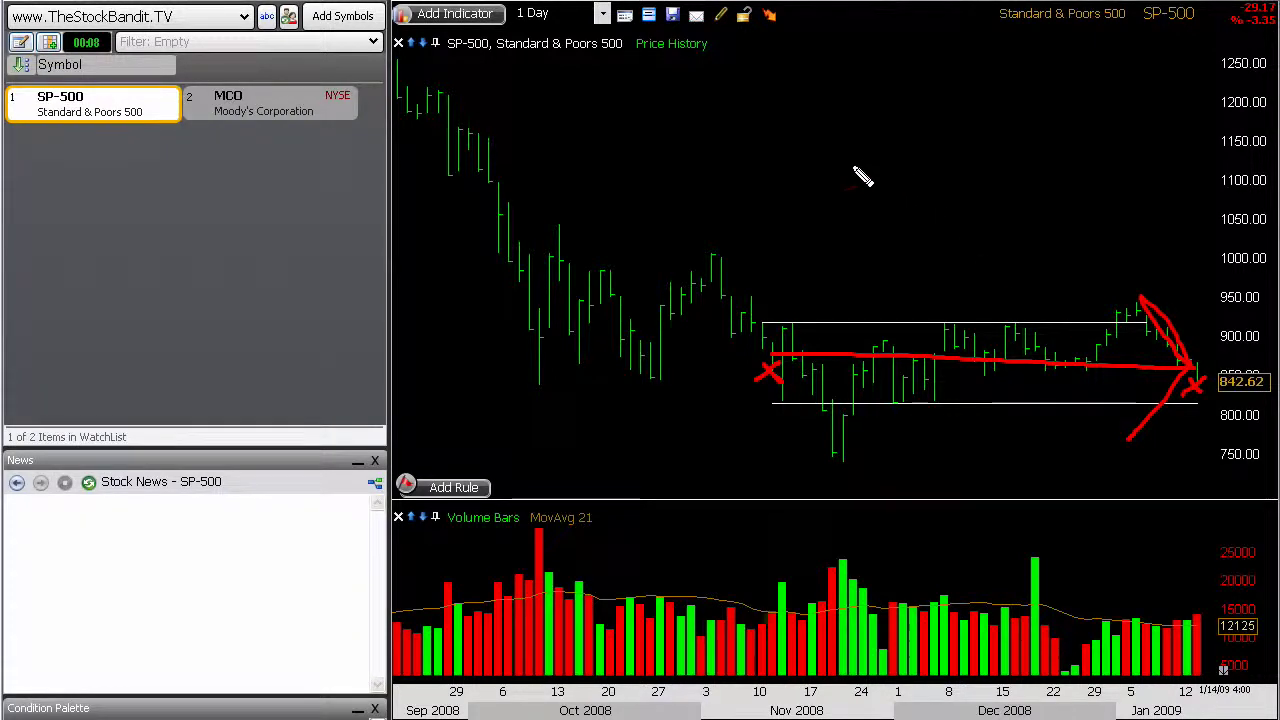
pyautogui.press('Escape')
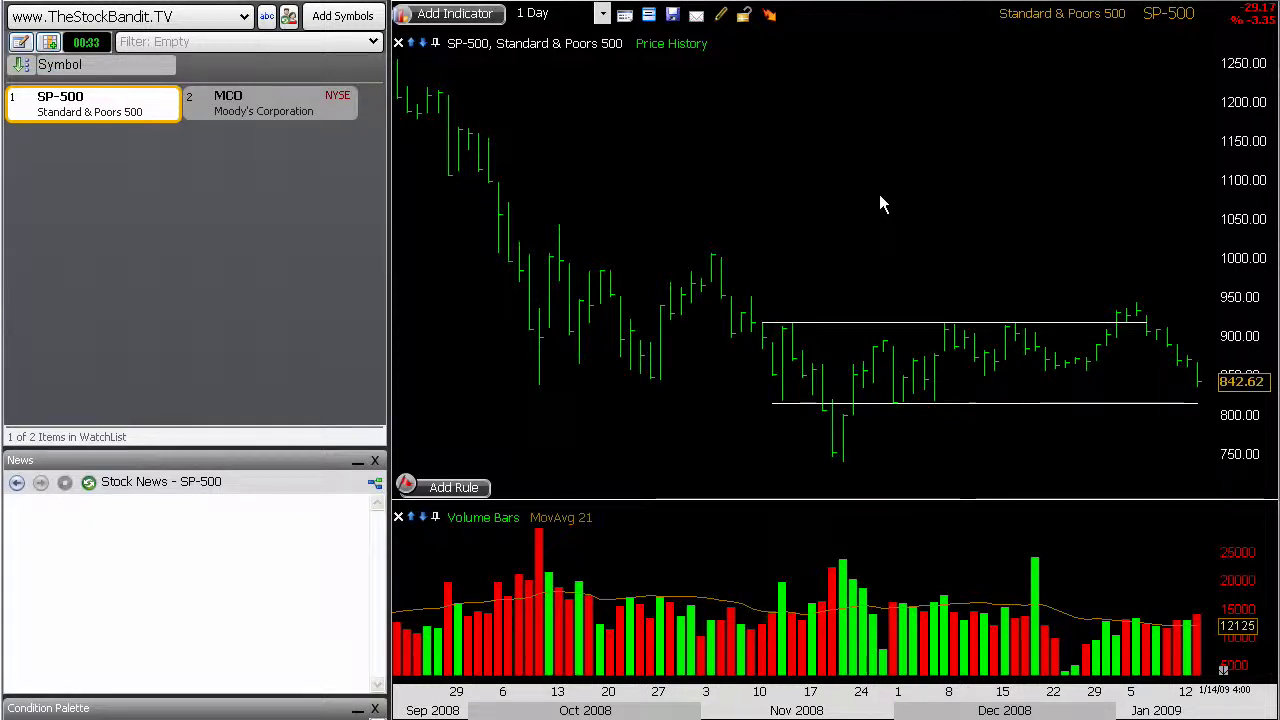
pyautogui.moveTo(1135, 303); pyautogui.dragTo(1198, 382)
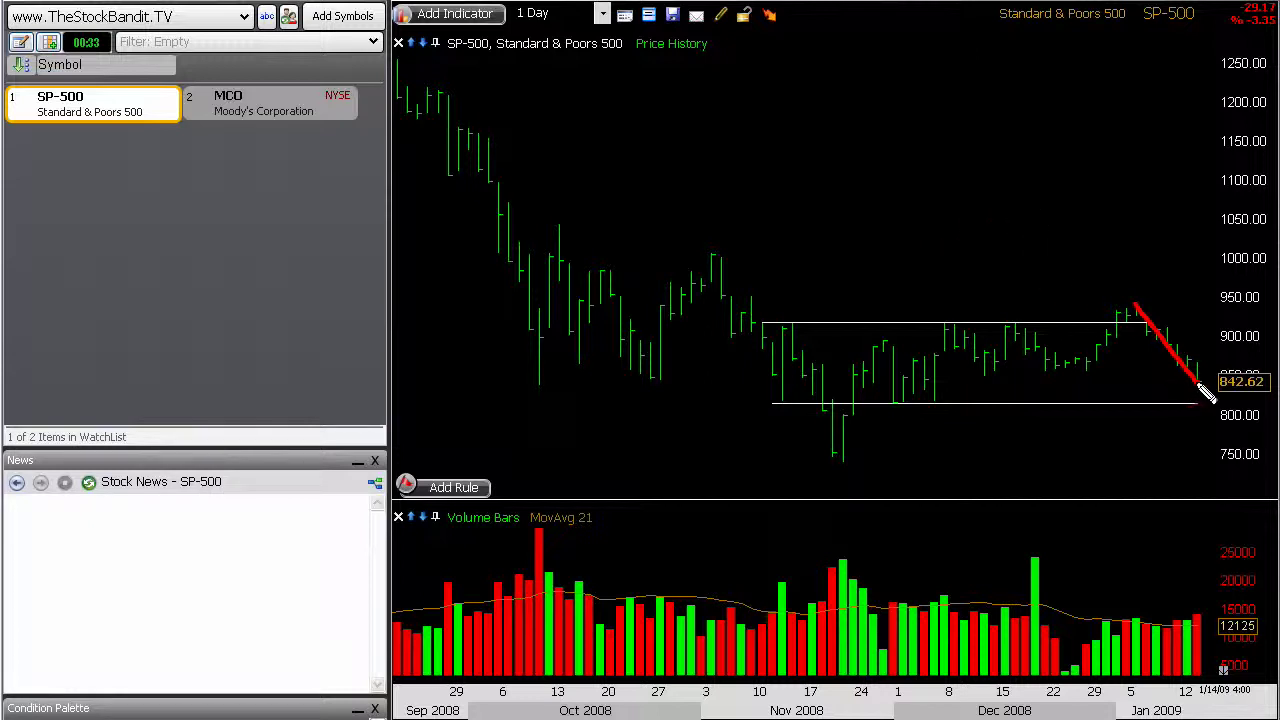
pyautogui.moveTo(1204, 384); pyautogui.dragTo(1209, 350)
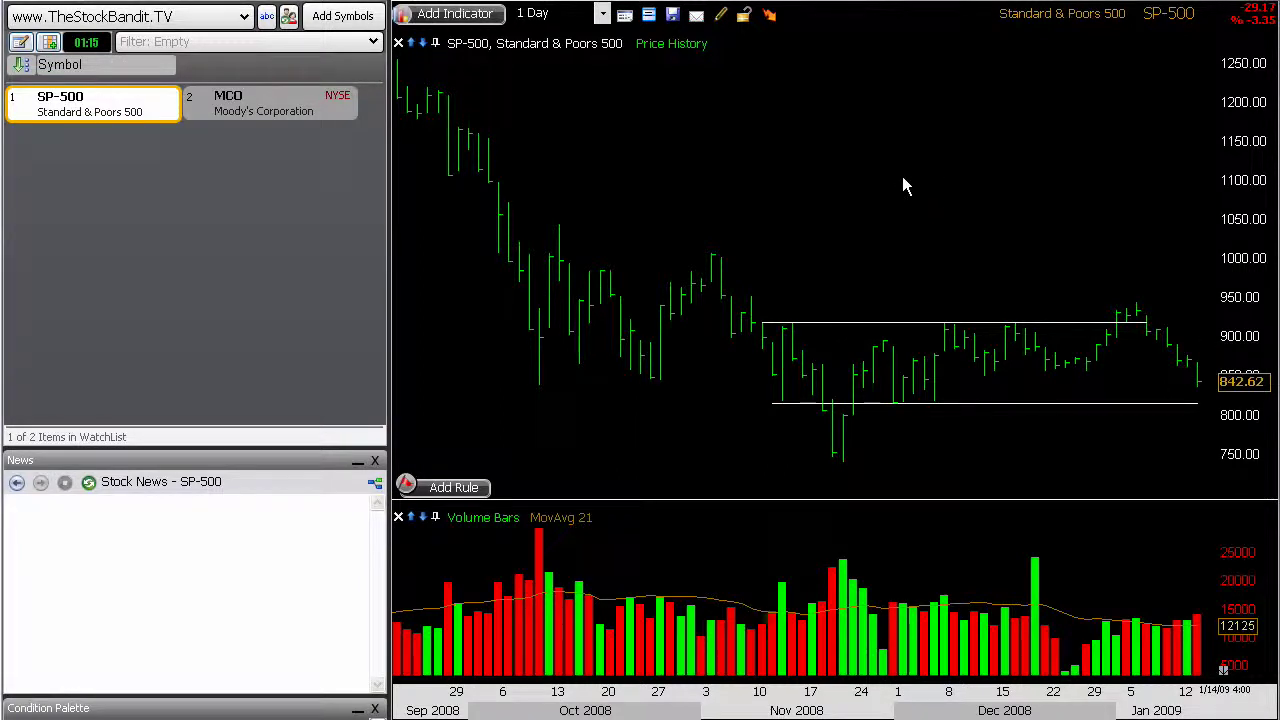
pyautogui.press('Down')
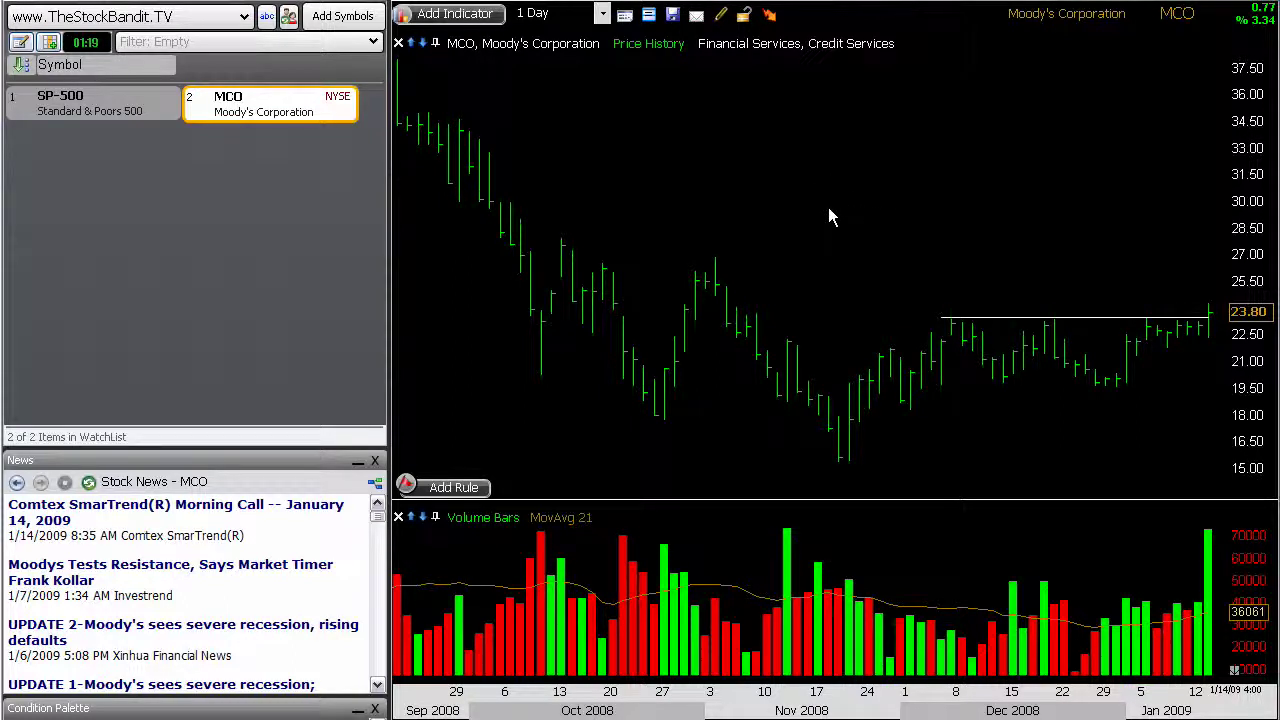
# Underline the Moody's name, mark support near 20, box the latest bars, then clear the marks.
pyautogui.moveTo(1008, 22); pyautogui.dragTo(1201, 30)
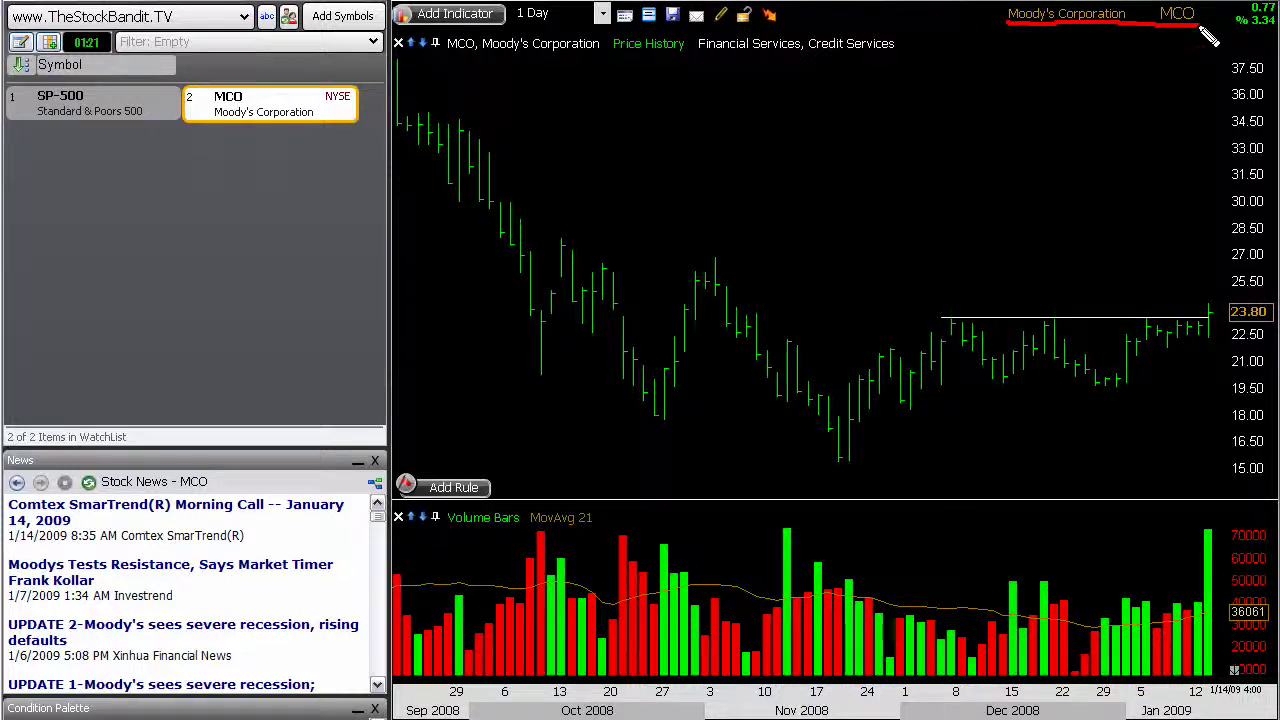
pyautogui.moveTo(943, 384); pyautogui.dragTo(1199, 384)
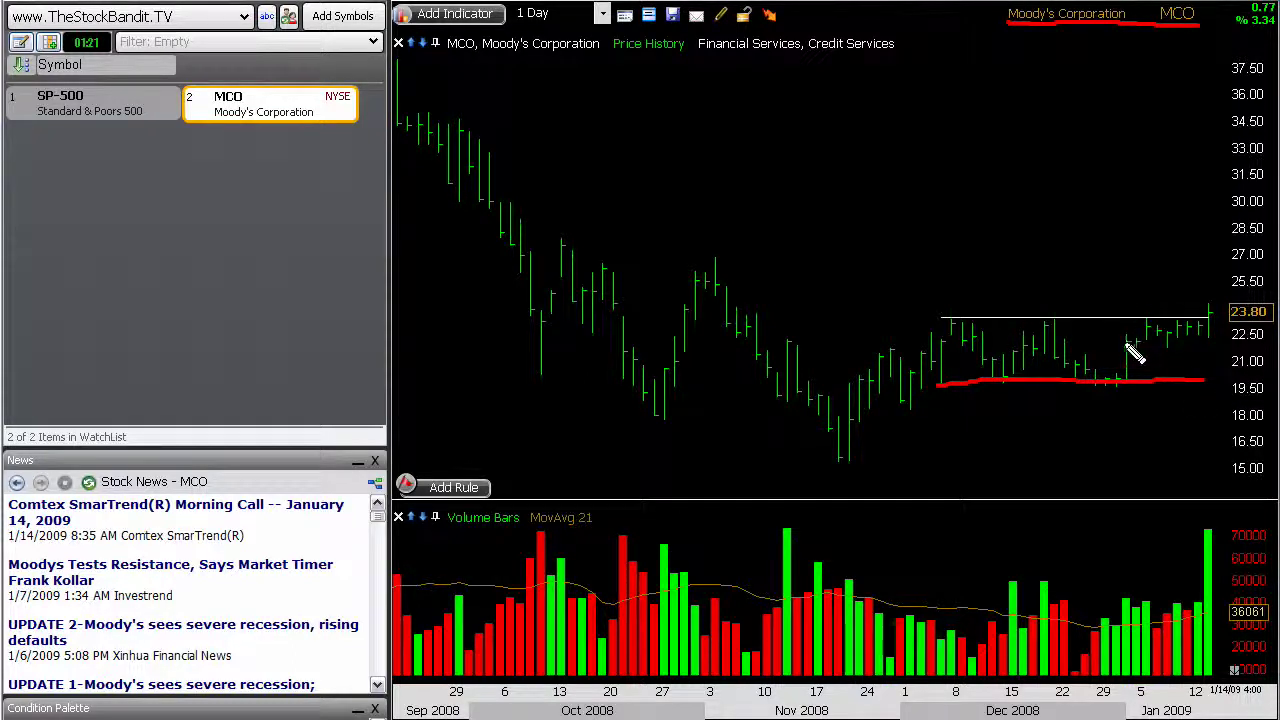
pyautogui.moveTo(1128, 344)
pyautogui.mouseDown()
pyautogui.moveTo(1210, 344)
pyautogui.moveTo(1210, 320)
pyautogui.moveTo(1132, 322)
pyautogui.moveTo(1124, 344)
pyautogui.mouseUp()
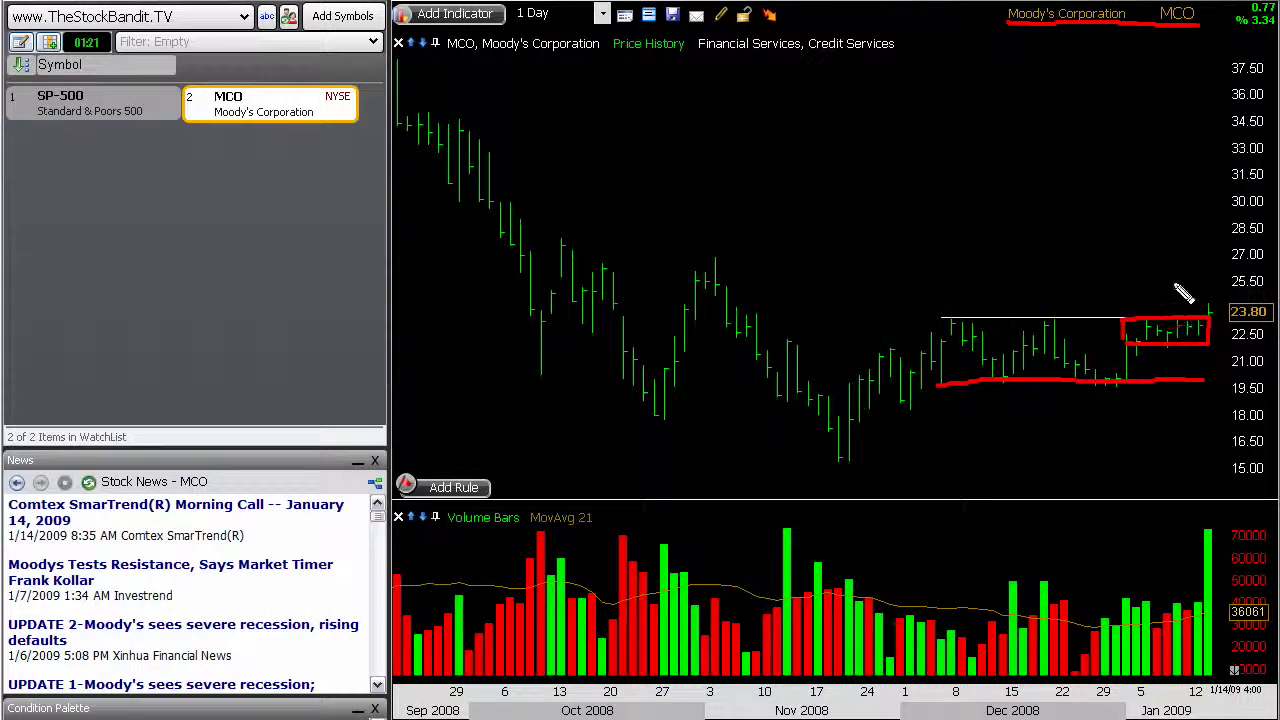
pyautogui.press('Escape')
# Select the white resistance line on the MCO chart, trying its middle and left end.
pyautogui.click(1075, 319)
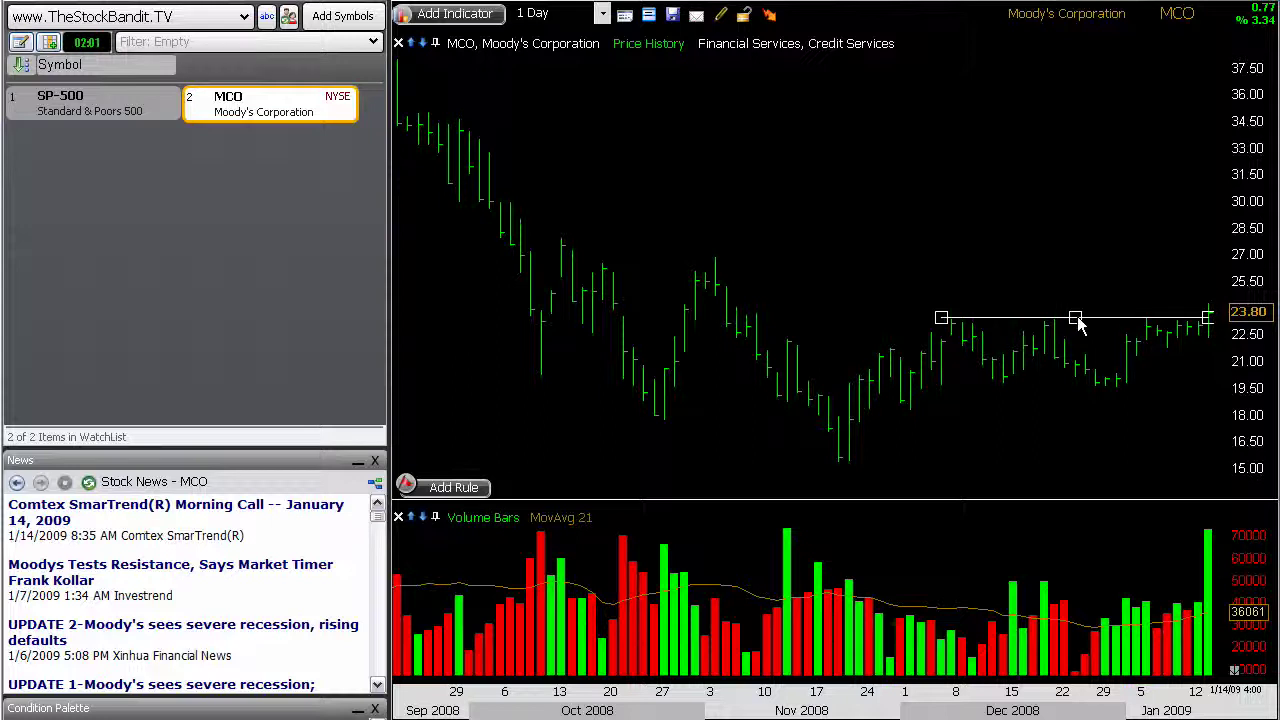
pyautogui.click(1050, 277)
pyautogui.click(943, 318)
pyautogui.click(922, 265)
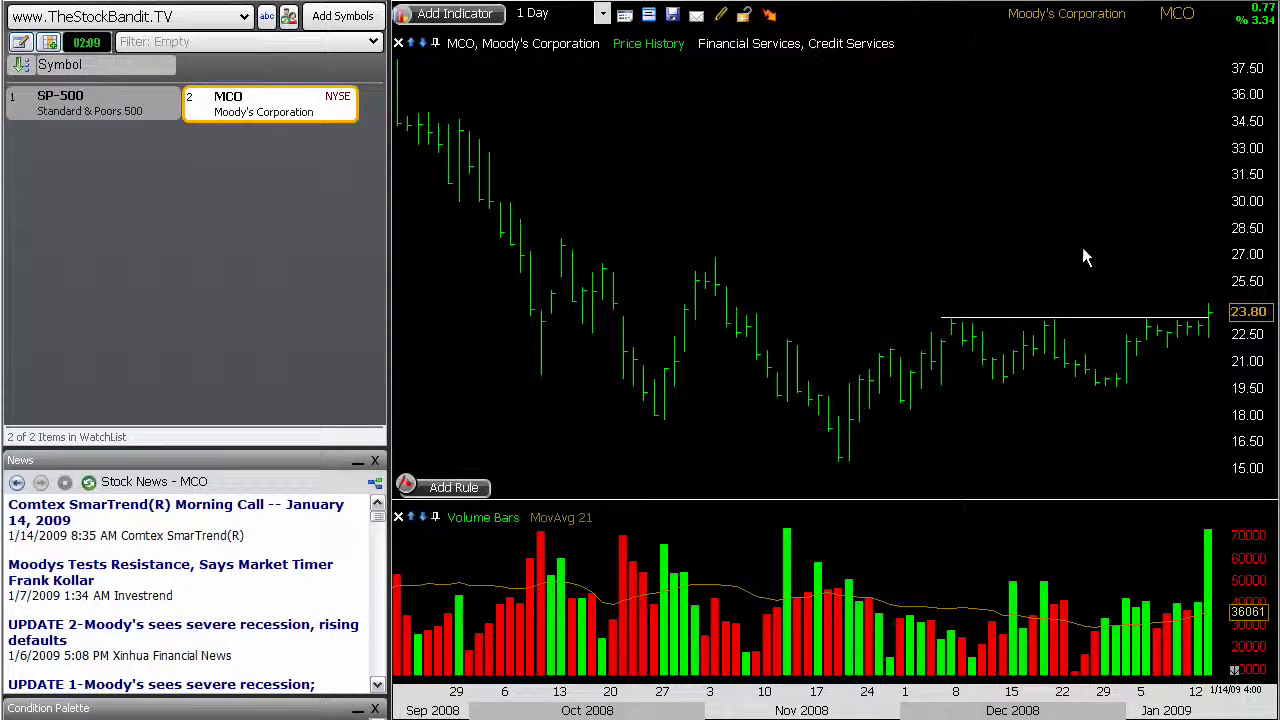
# Circle the tallest volume bar and latest price bar, underline recent highs, clearing marks after each.
pyautogui.moveTo(1210, 502)
pyautogui.mouseDown()
pyautogui.moveTo(1188, 595)
pyautogui.moveTo(1205, 672)
pyautogui.moveTo(1229, 654)
pyautogui.moveTo(1237, 543)
pyautogui.moveTo(1214, 505)
pyautogui.mouseUp()
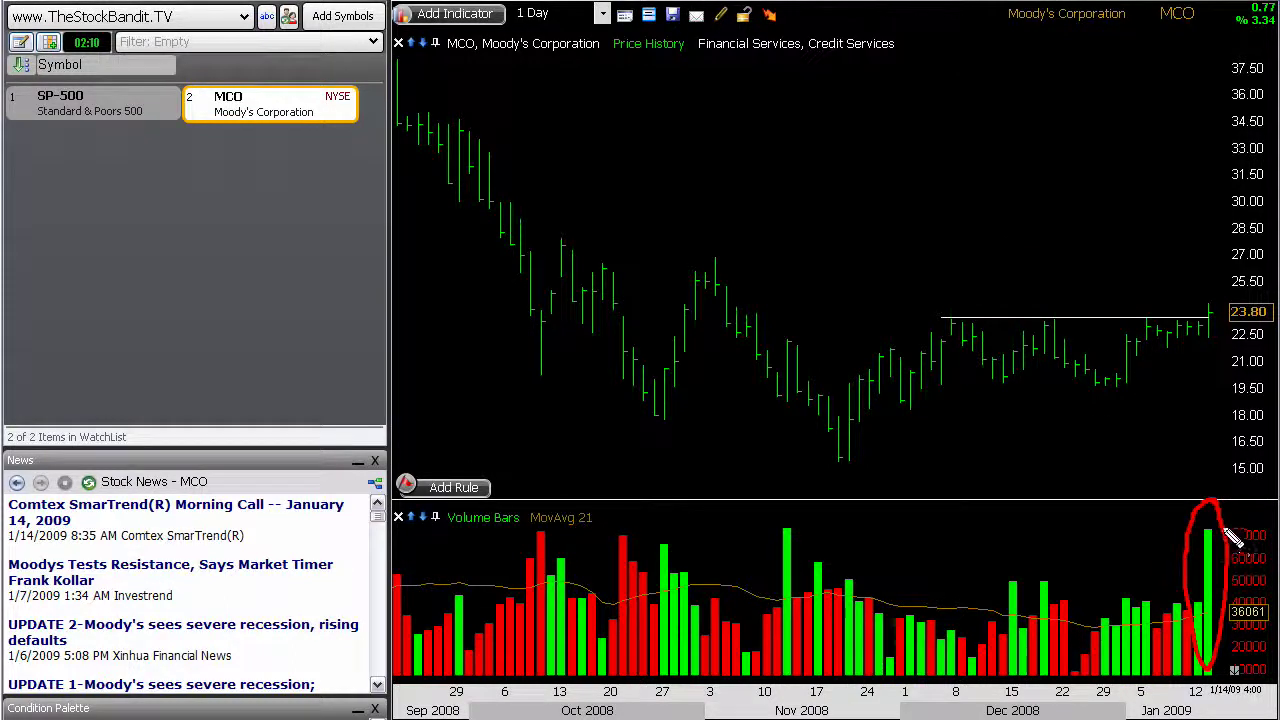
pyautogui.moveTo(1211, 334)
pyautogui.mouseDown()
pyautogui.moveTo(1214, 300)
pyautogui.moveTo(1210, 345)
pyautogui.moveTo(1212, 296)
pyautogui.mouseUp()
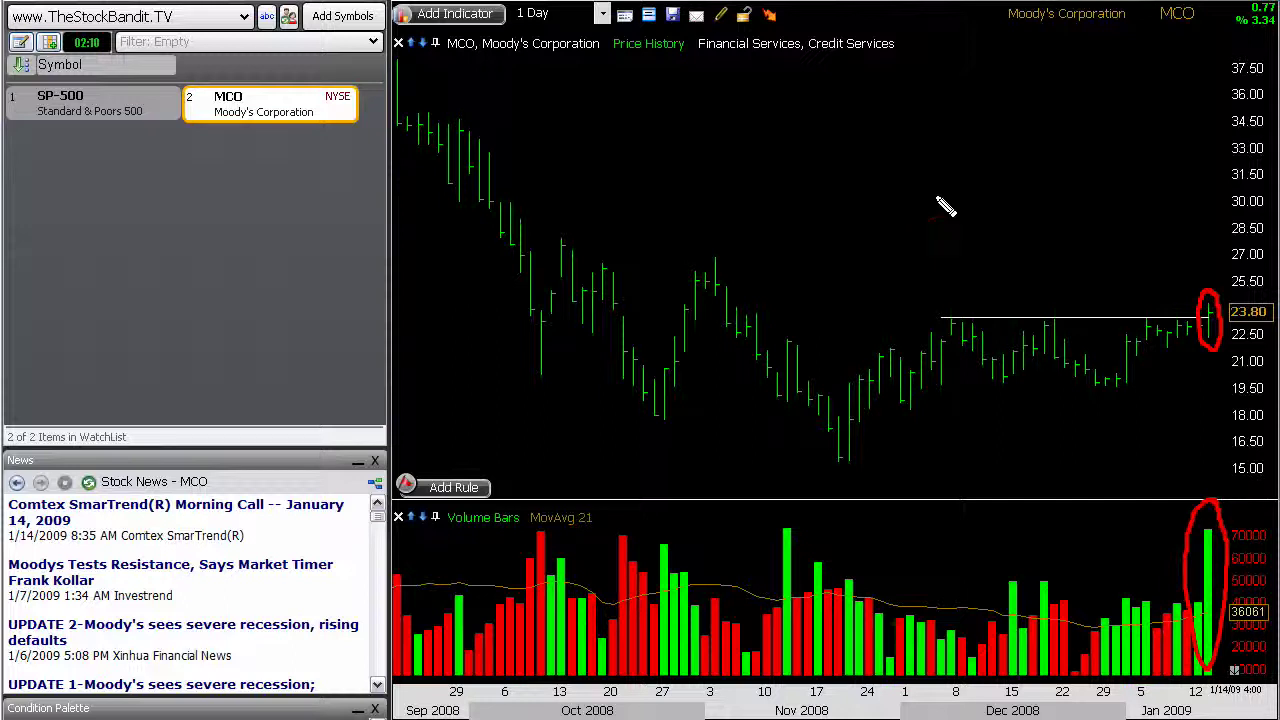
pyautogui.press('Escape')
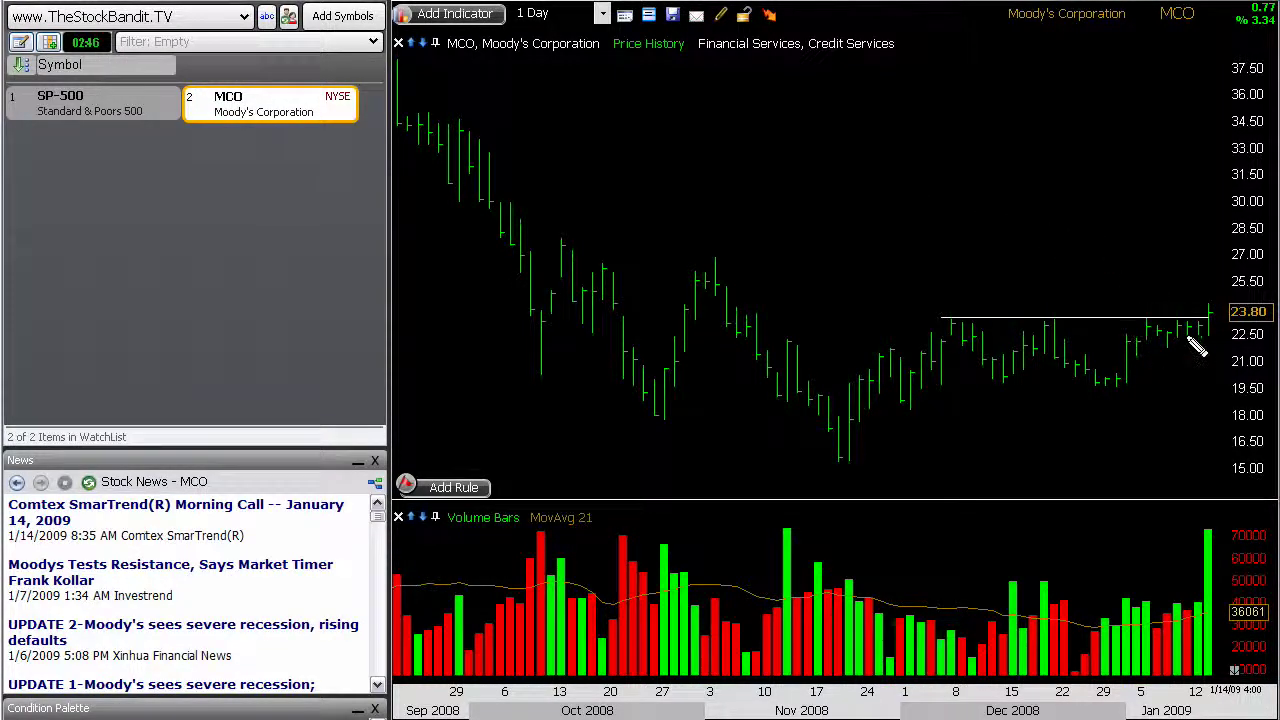
pyautogui.moveTo(1132, 341)
pyautogui.mouseDown()
pyautogui.moveTo(1212, 355)
pyautogui.moveTo(1145, 330)
pyautogui.moveTo(1143, 345)
pyautogui.moveTo(1200, 355)
pyautogui.moveTo(1222, 334)
pyautogui.moveTo(1200, 312)
pyautogui.moveTo(1134, 322)
pyautogui.mouseUp()
pyautogui.press('Escape')
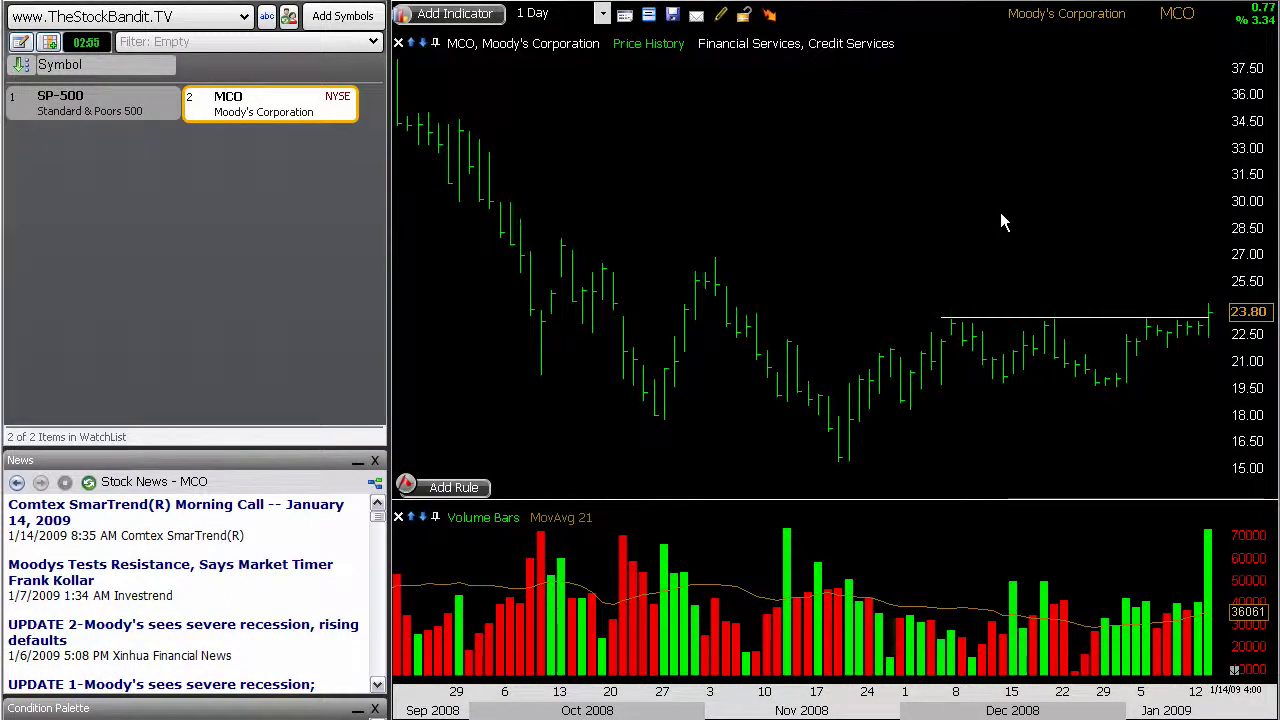
pyautogui.click(150, 112)
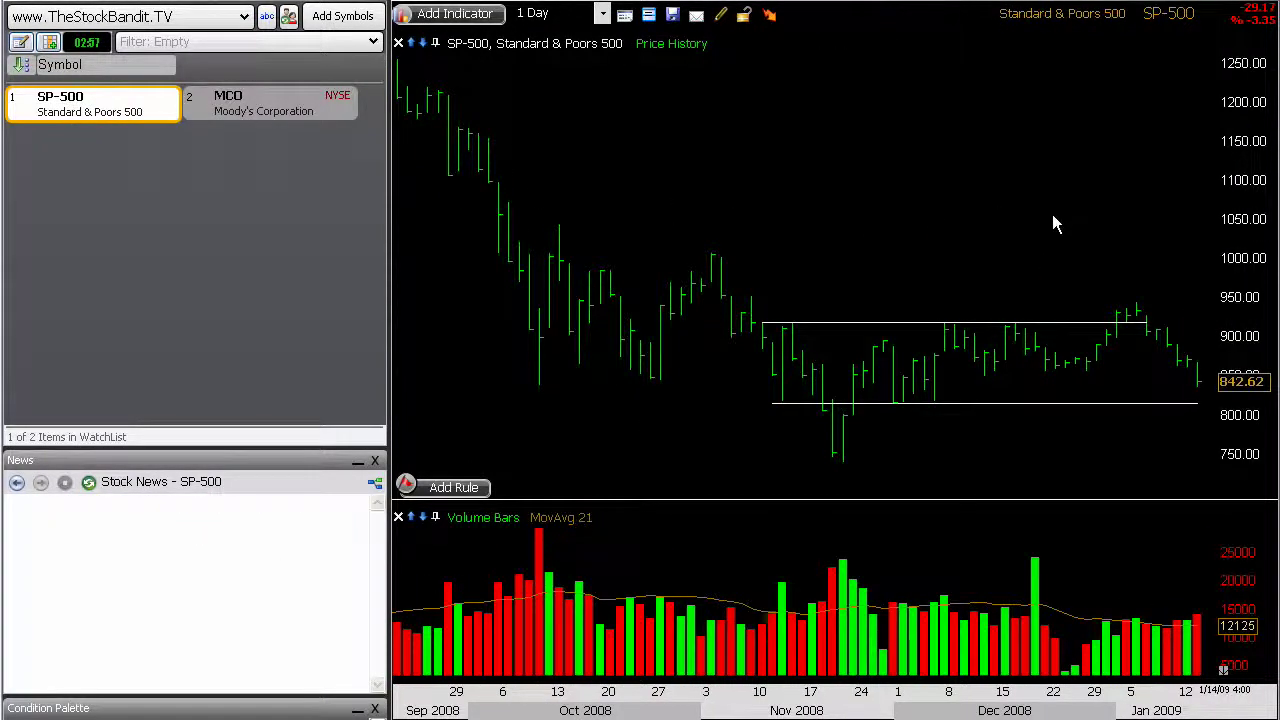
pyautogui.moveTo(1136, 305); pyautogui.dragTo(1194, 378)
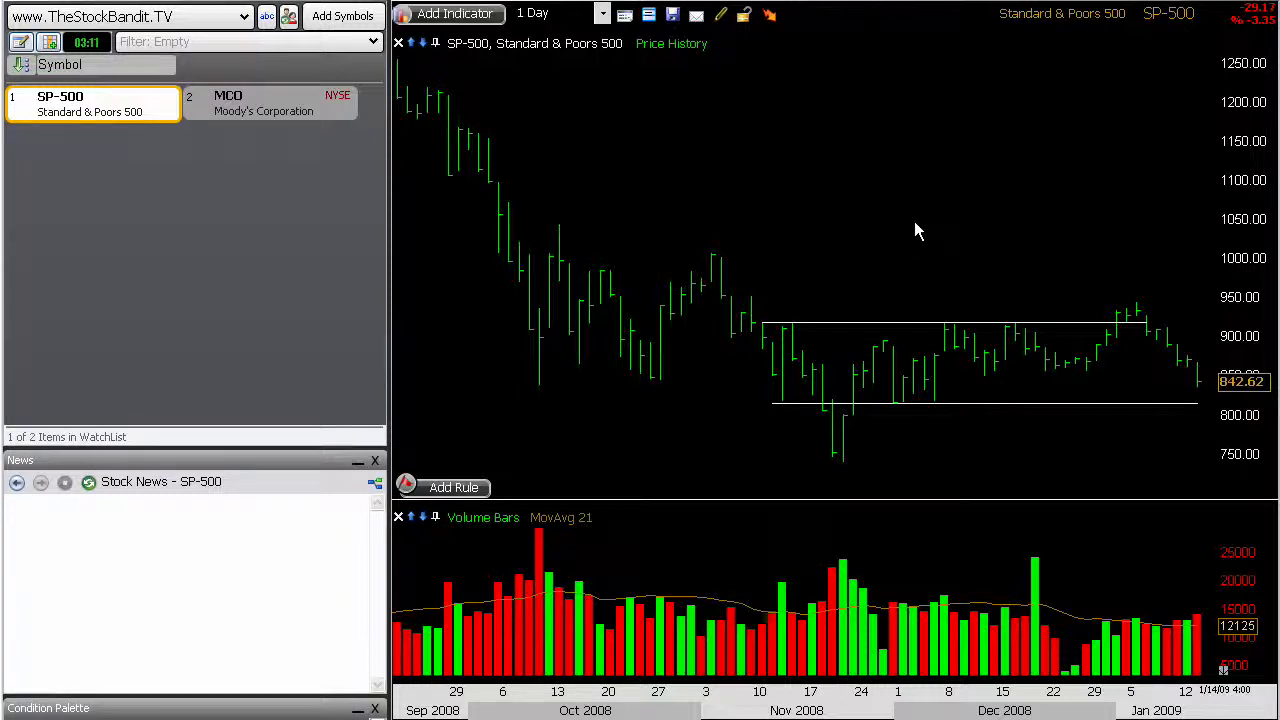
pyautogui.click(270, 112)
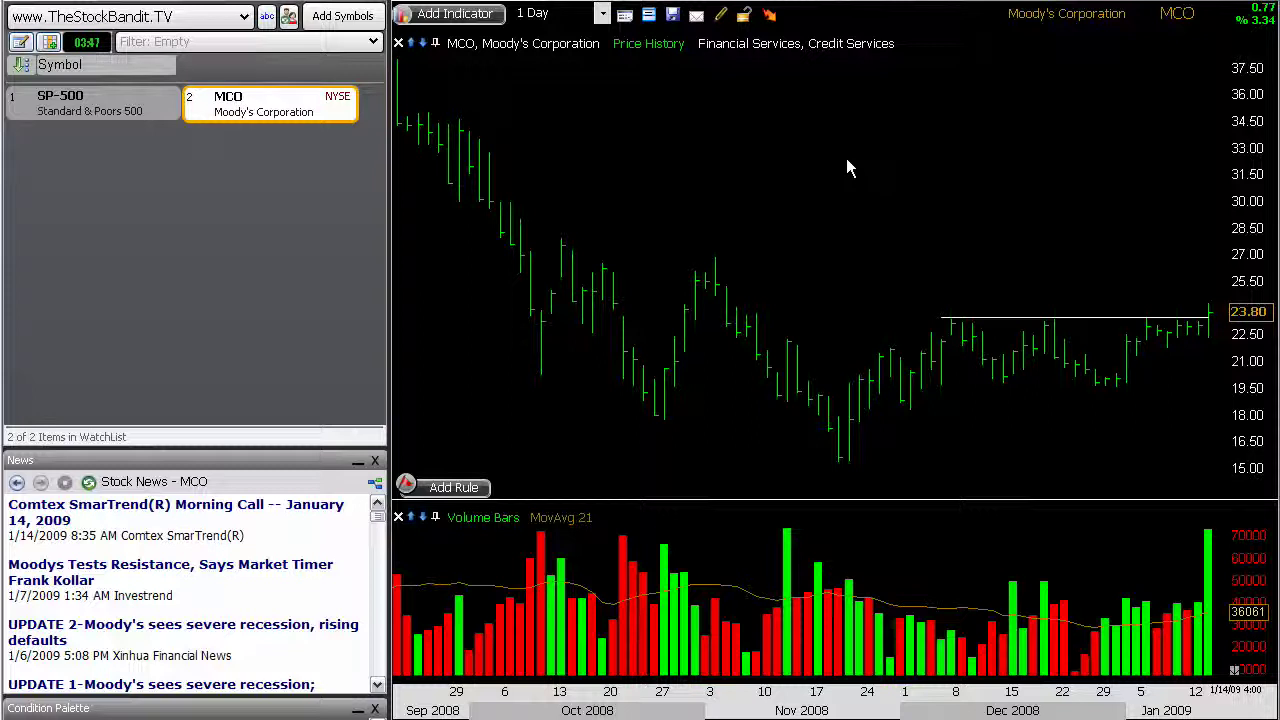
pyautogui.click(83, 104)
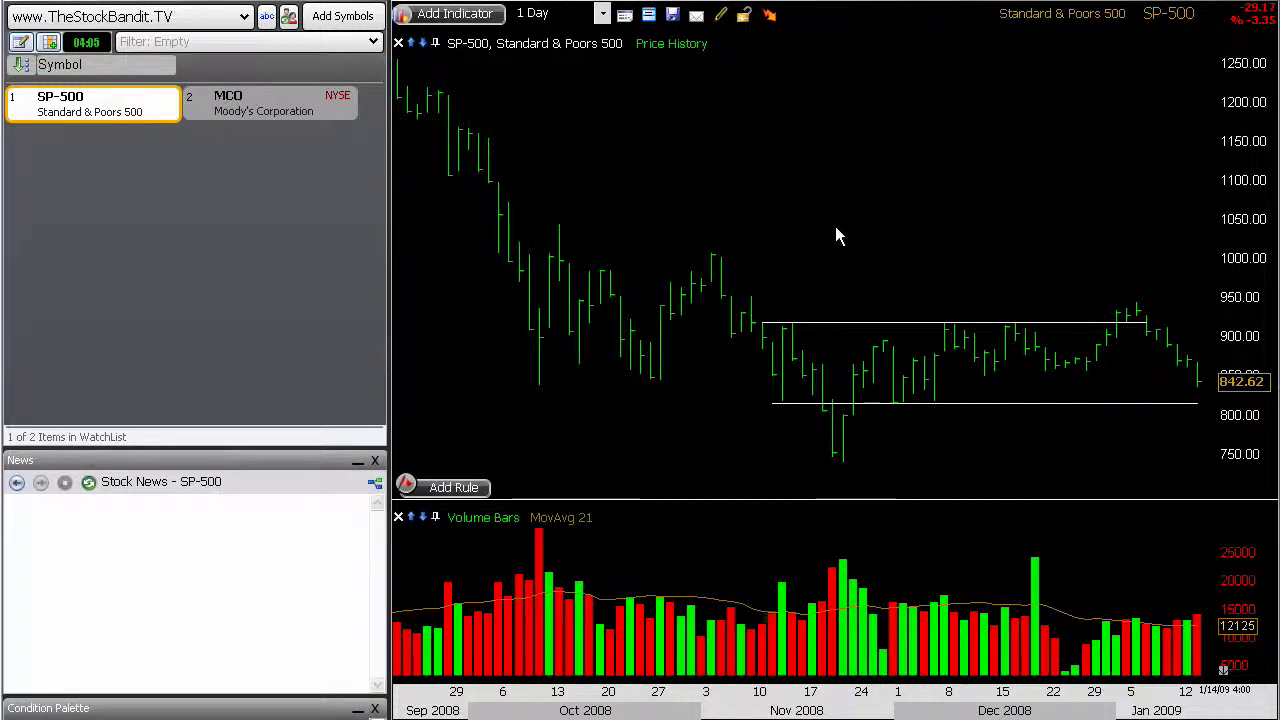
pyautogui.click(288, 104)
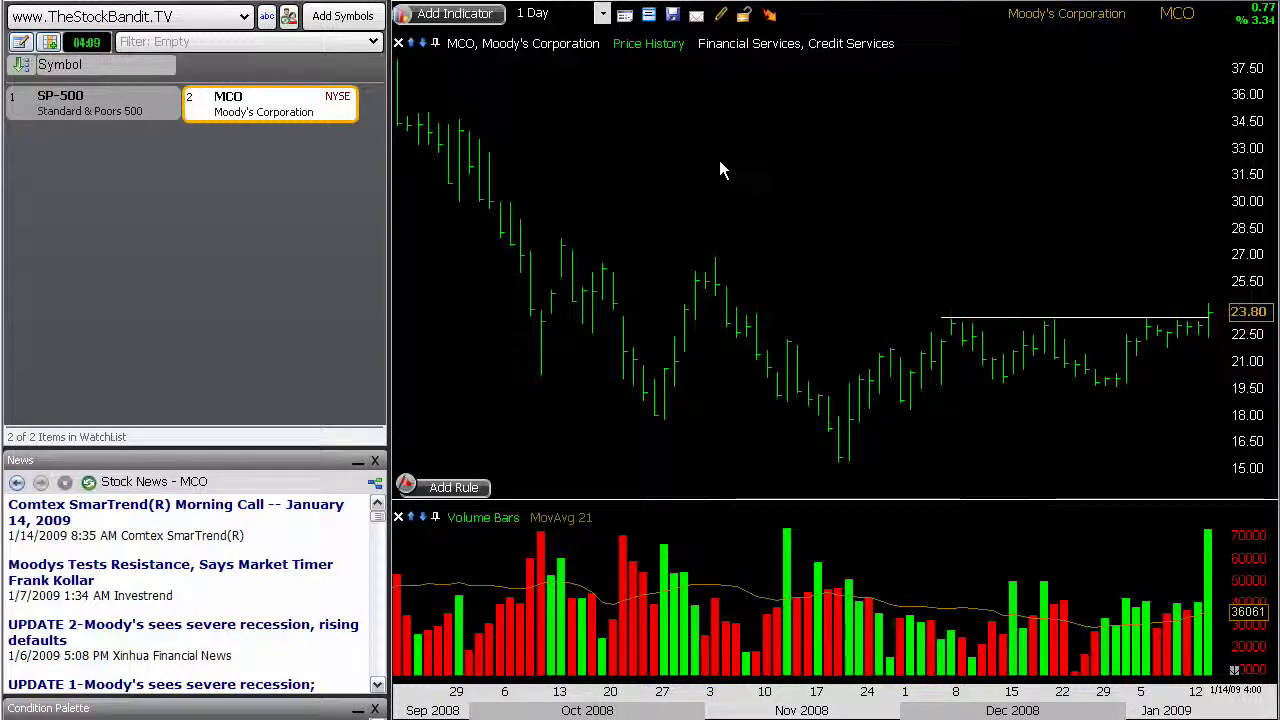
pyautogui.moveTo(940, 383)
pyautogui.mouseDown()
pyautogui.moveTo(1200, 400)
pyautogui.moveTo(1138, 384)
pyautogui.mouseUp()
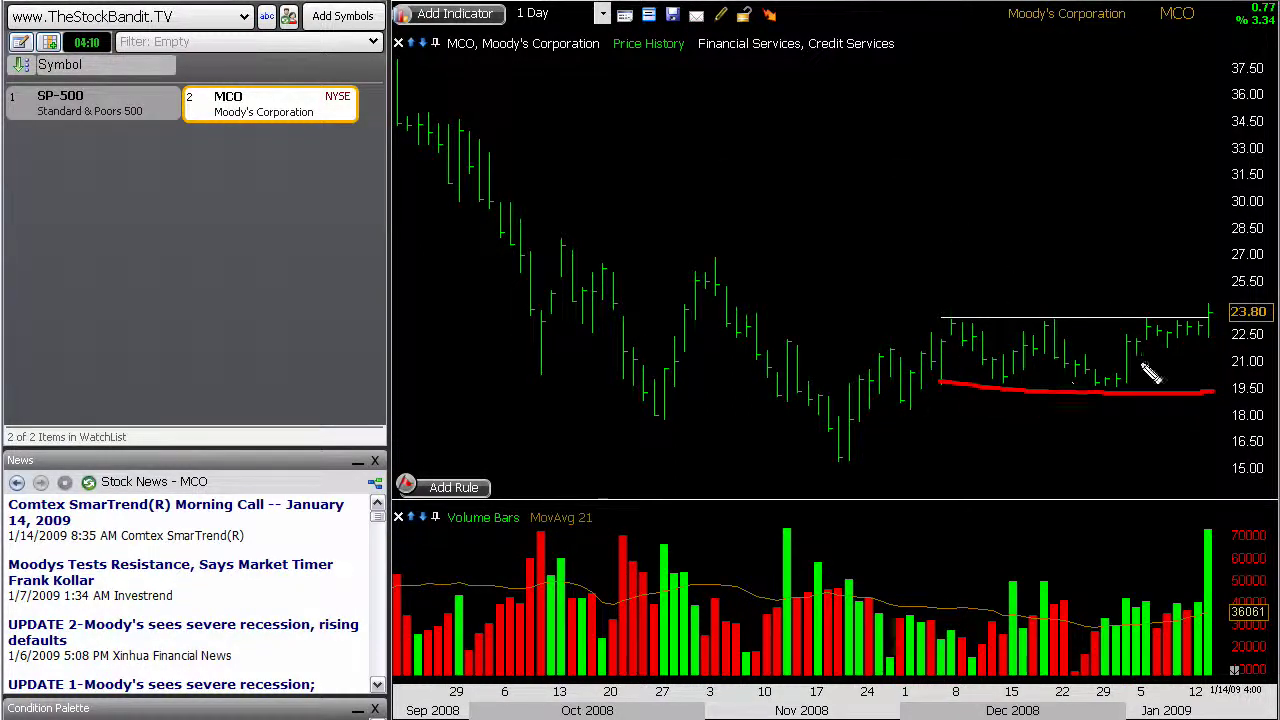
pyautogui.moveTo(1143, 340); pyautogui.dragTo(1212, 348)
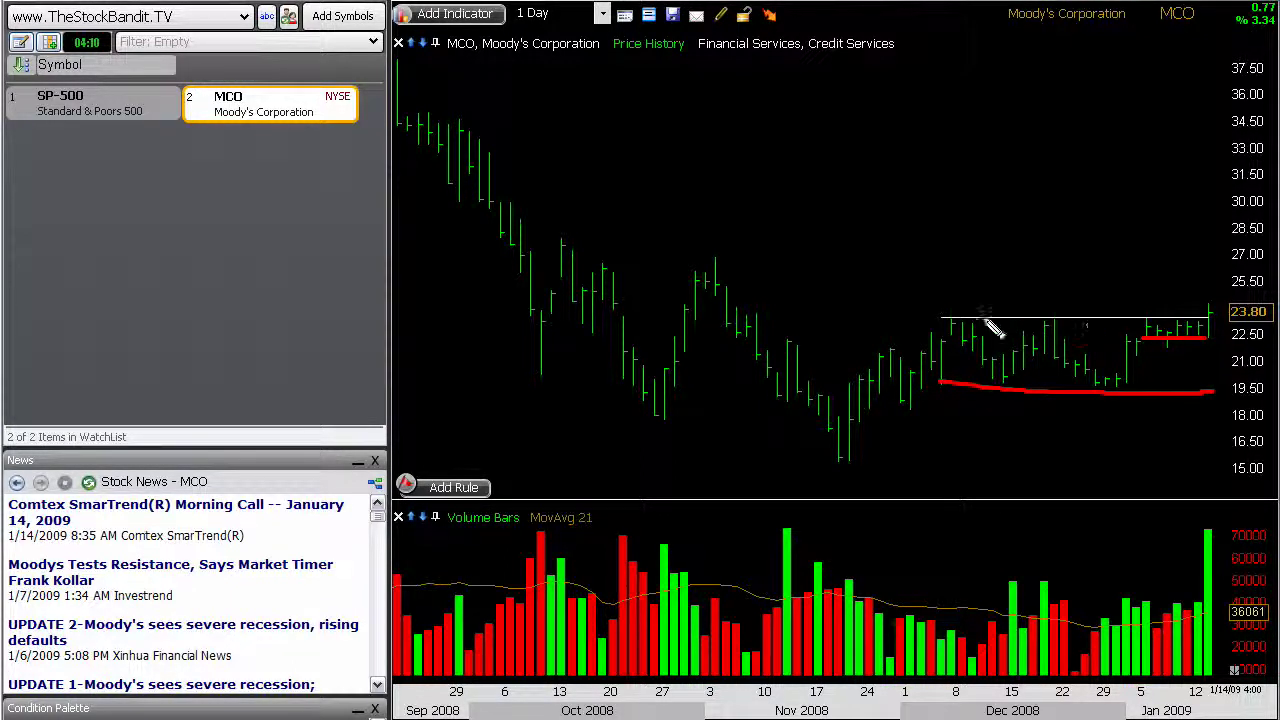
pyautogui.moveTo(1198, 304)
pyautogui.mouseDown()
pyautogui.moveTo(1220, 326)
pyautogui.moveTo(1196, 325)
pyautogui.mouseUp()
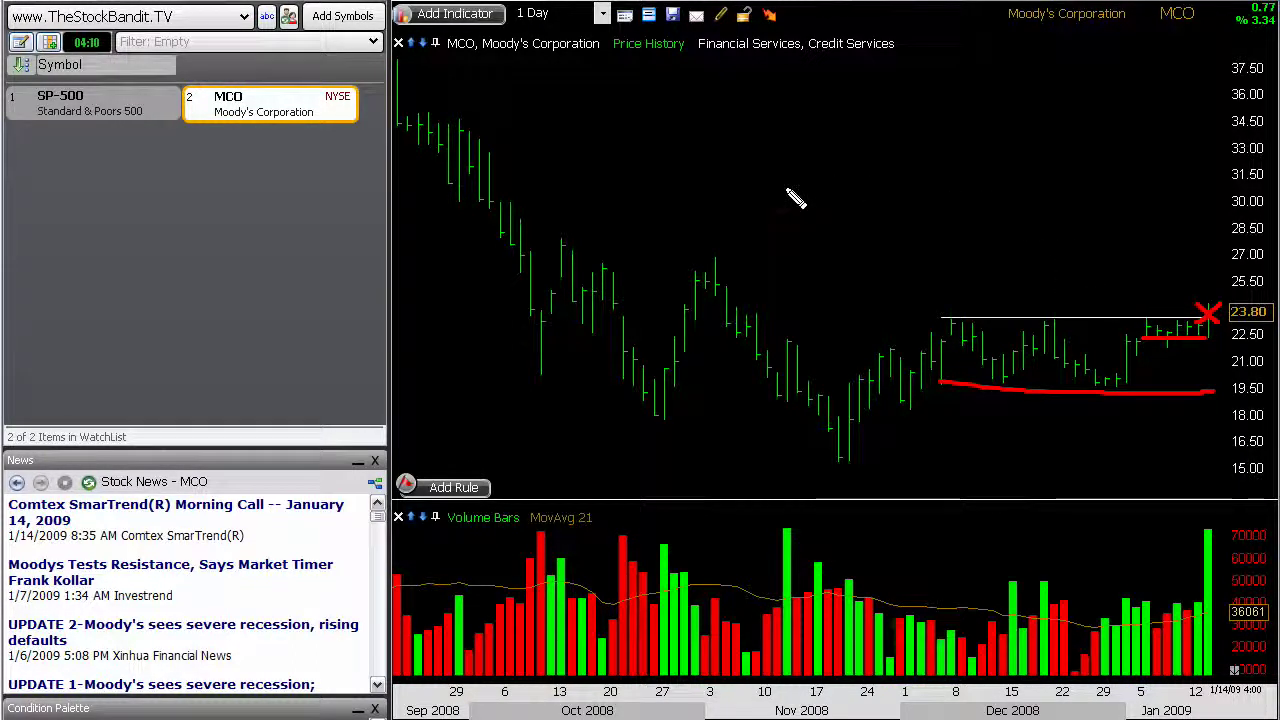
pyautogui.press('Escape')
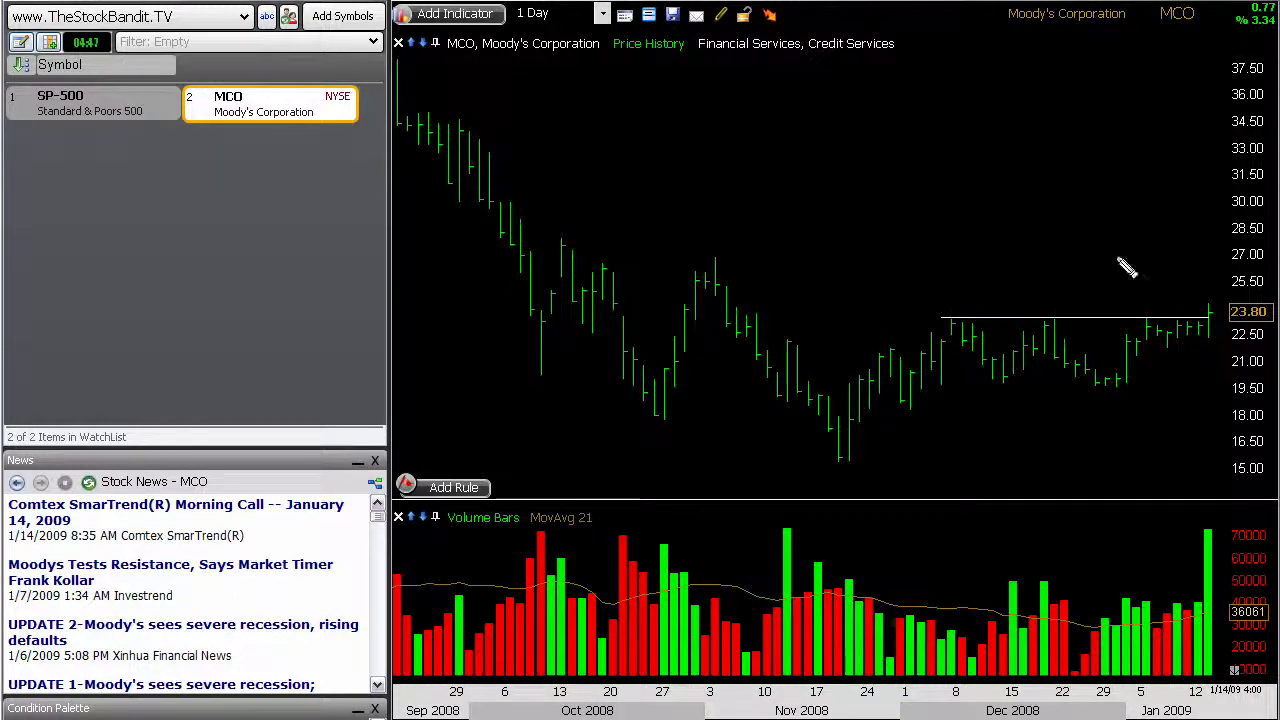
# Circle MCO's 23.80 bar and volume, clear them, then trace the SP-500's early-January decline.
pyautogui.moveTo(1207, 293)
pyautogui.mouseDown()
pyautogui.moveTo(1204, 345)
pyautogui.moveTo(1208, 290)
pyautogui.mouseUp()
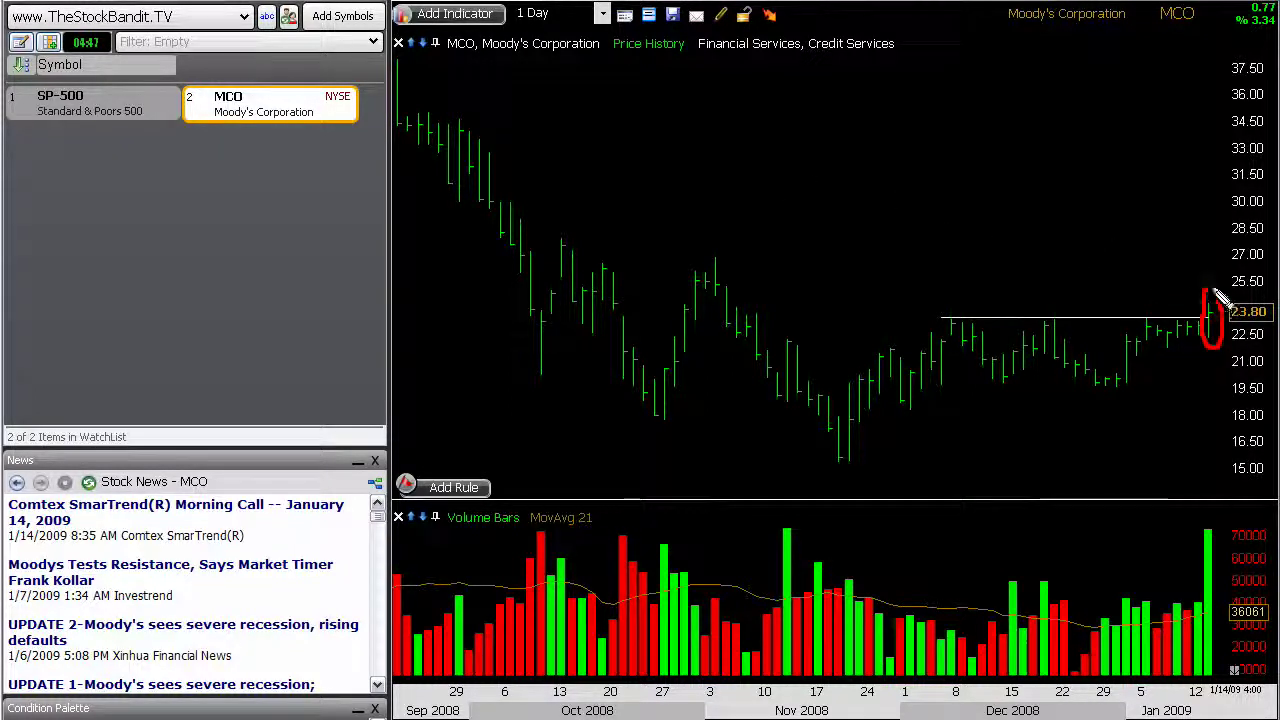
pyautogui.moveTo(1206, 506)
pyautogui.mouseDown()
pyautogui.moveTo(1182, 645)
pyautogui.moveTo(1220, 678)
pyautogui.moveTo(1244, 580)
pyautogui.moveTo(1206, 503)
pyautogui.mouseUp()
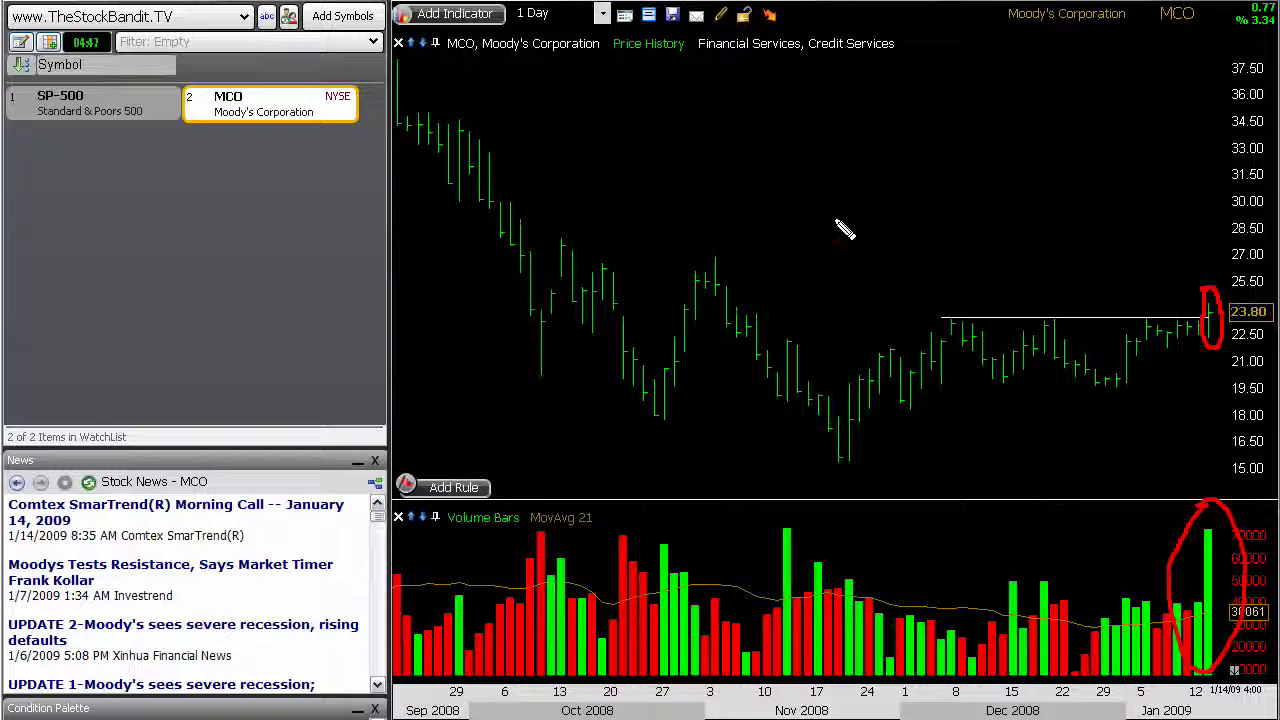
pyautogui.press('Escape')
pyautogui.click(118, 118)
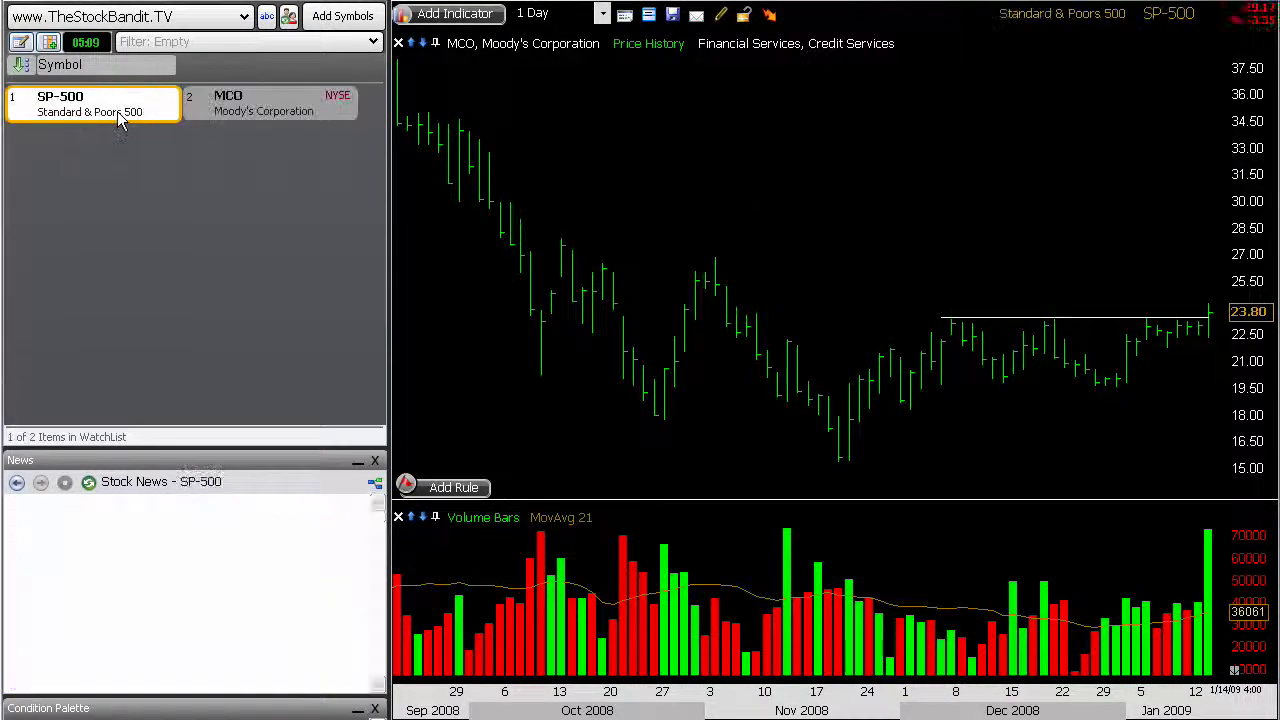
pyautogui.moveTo(1136, 304); pyautogui.dragTo(1200, 381)
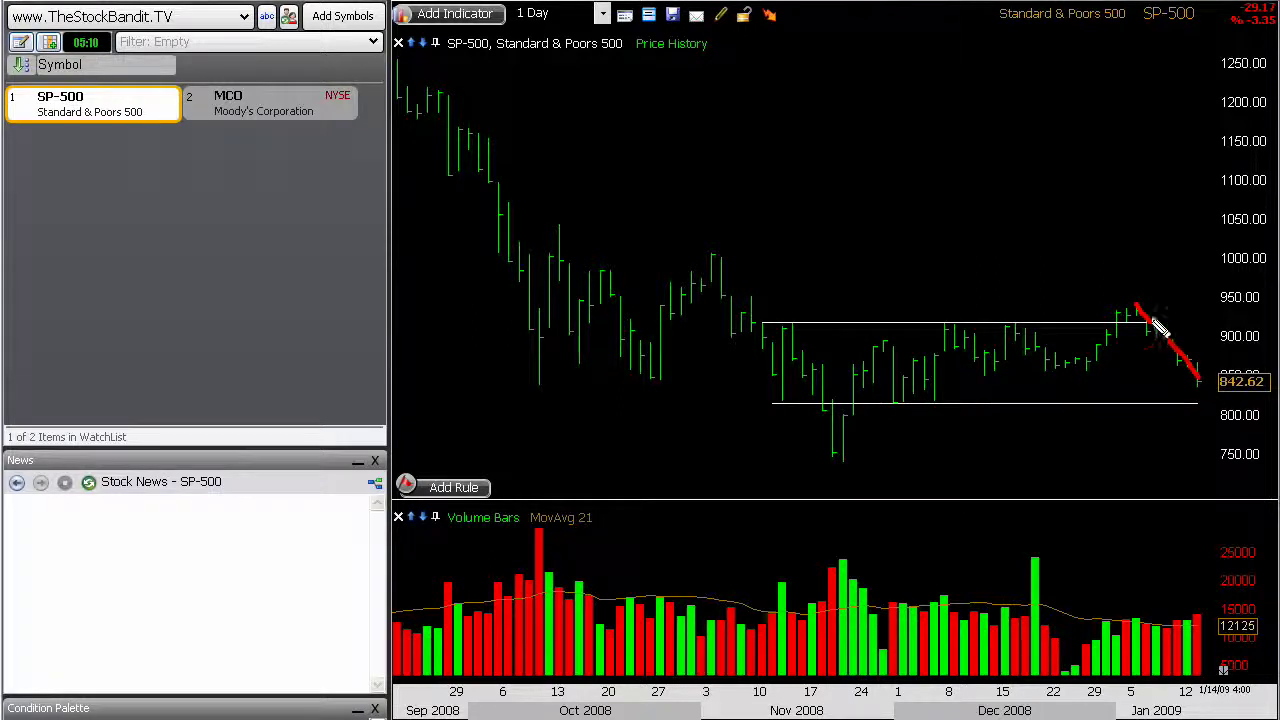